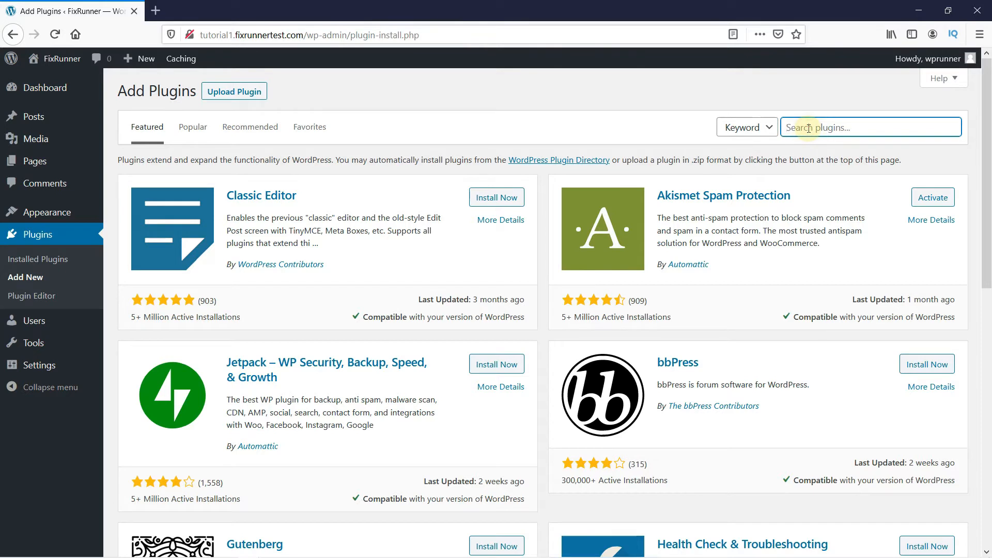
Search the plugin directory for "max mega menu", and install and activate the Max Mega Menu plugin.
{"action": "type", "text": "max mega m"}
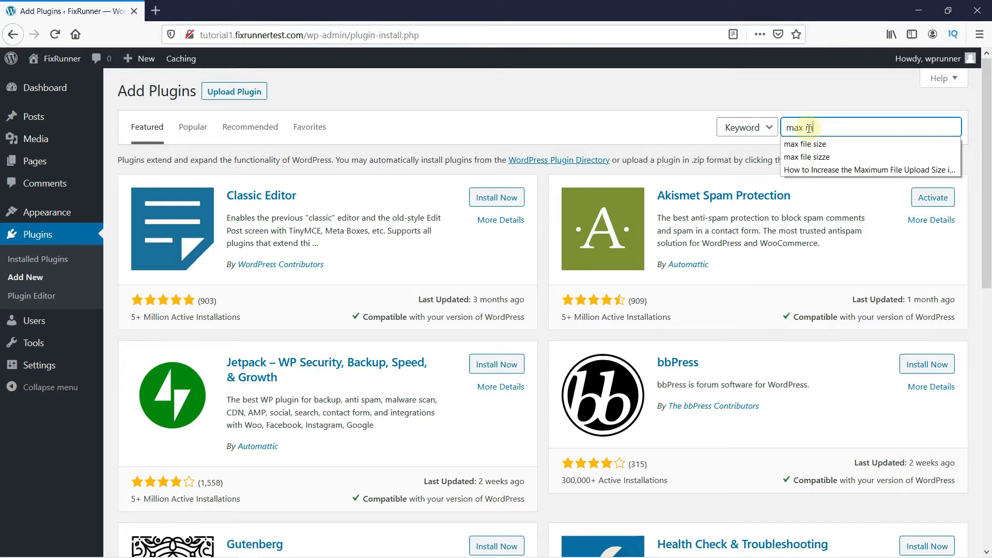
{"action": "type", "text": "enu"}
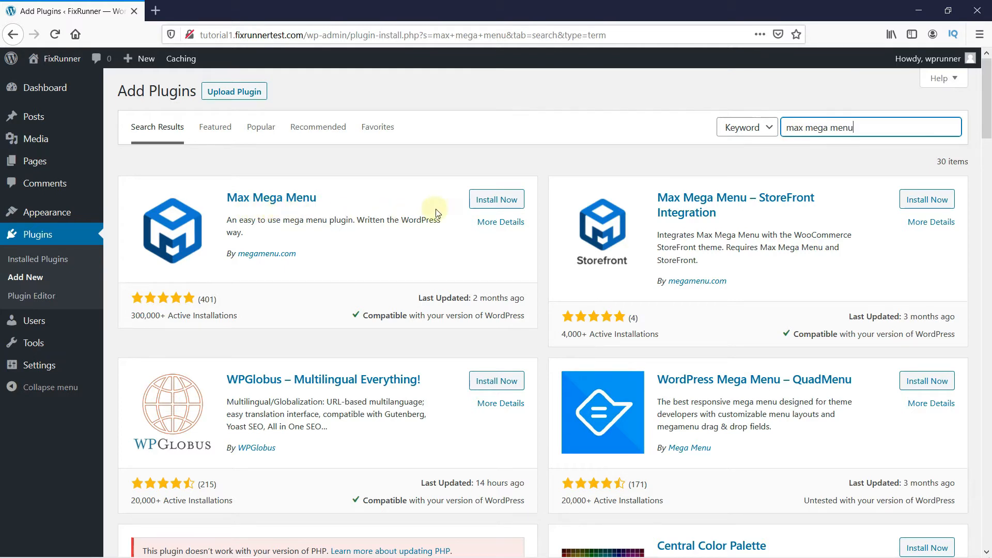
{"action": "left_click", "coordinate": [474, 205]}
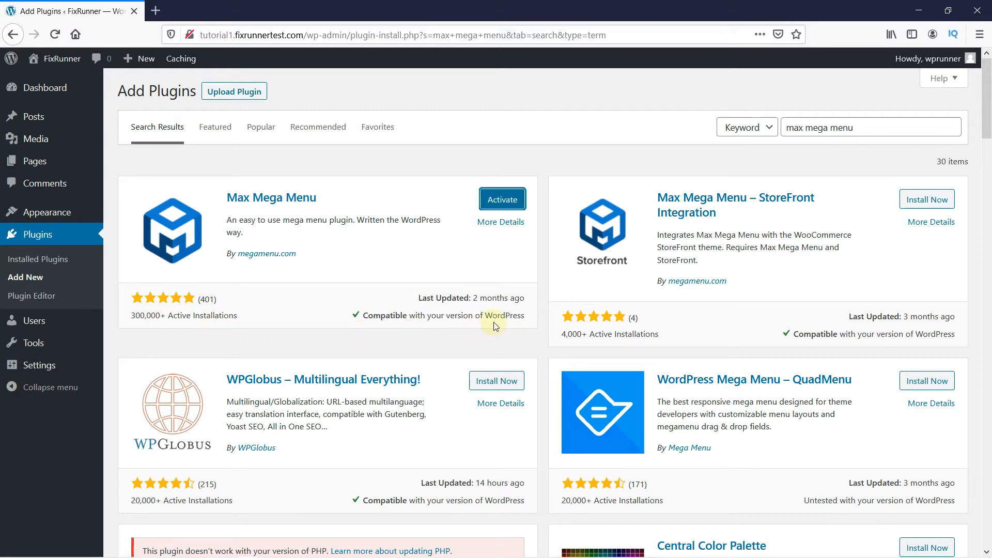
{"action": "left_click", "coordinate": [503, 200]}
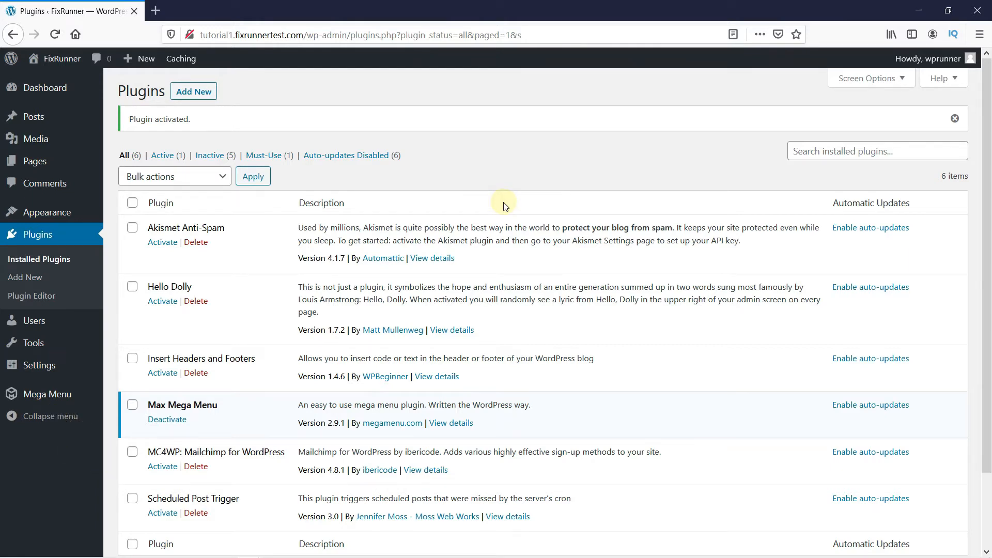
Open Max Mega Menu's general settings and save them with CSS Output set to Save to filesystem.
{"action": "left_click", "coordinate": [69, 391]}
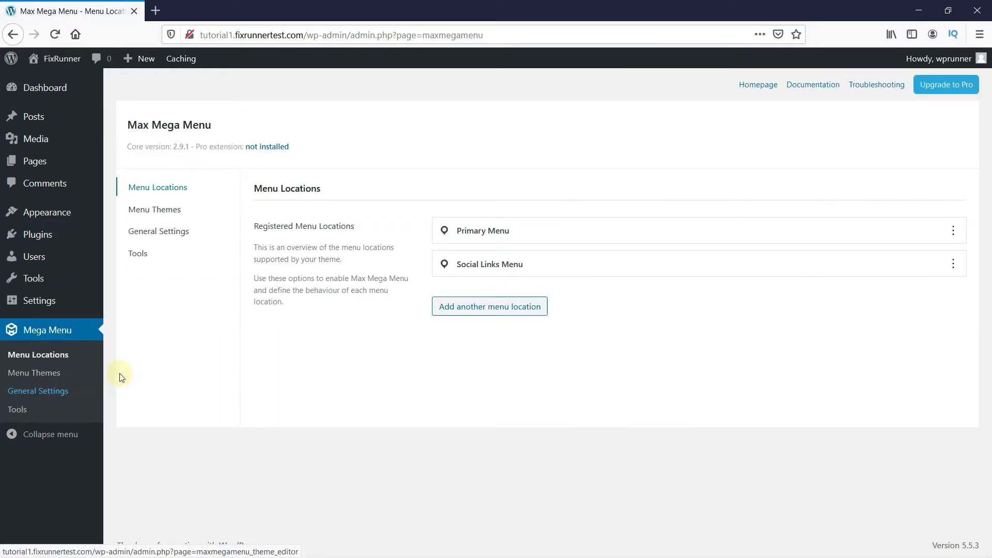
{"action": "left_click", "coordinate": [160, 237]}
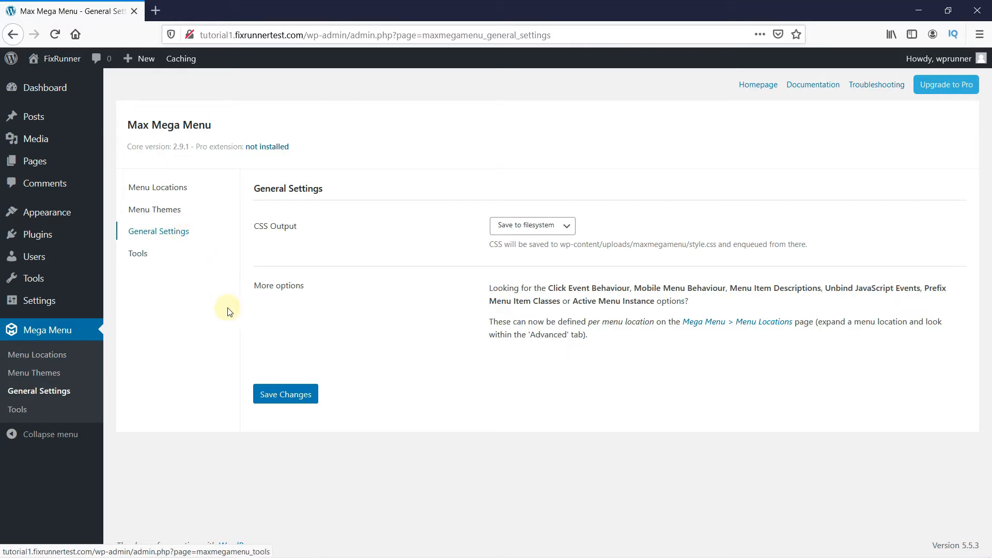
{"action": "left_click", "coordinate": [273, 395]}
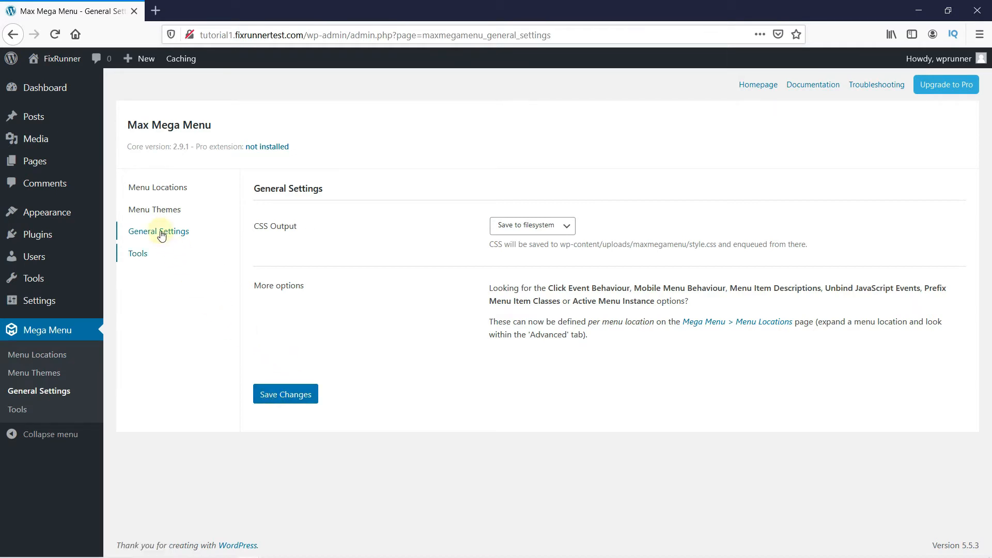
Examine the Menu Bar styling options of Max Mega Menu's Default theme, from menu height through item padding.
{"action": "left_click", "coordinate": [154, 210]}
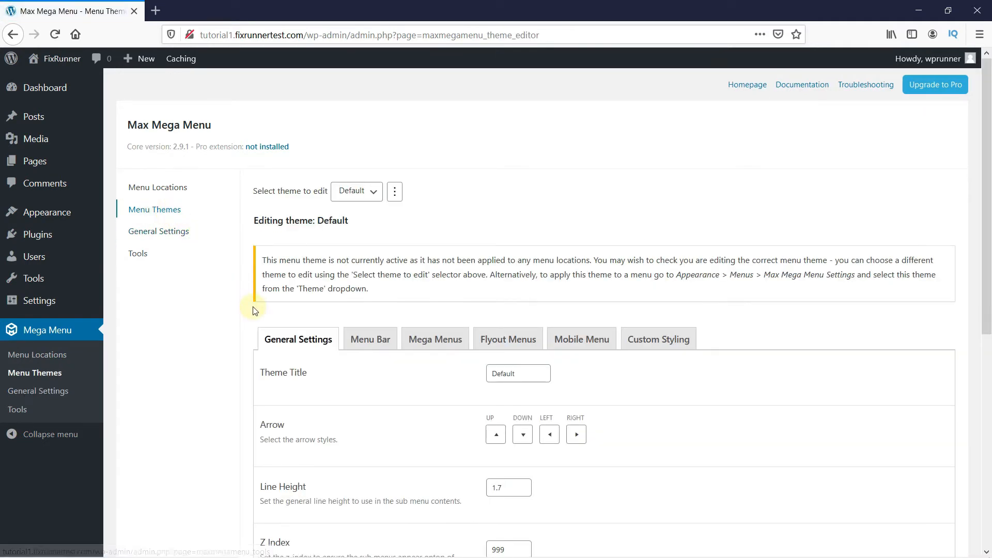
{"action": "left_click", "coordinate": [371, 343]}
{"action": "scroll", "coordinate": [412, 368], "scroll_direction": "down", "scroll_amount": 4}
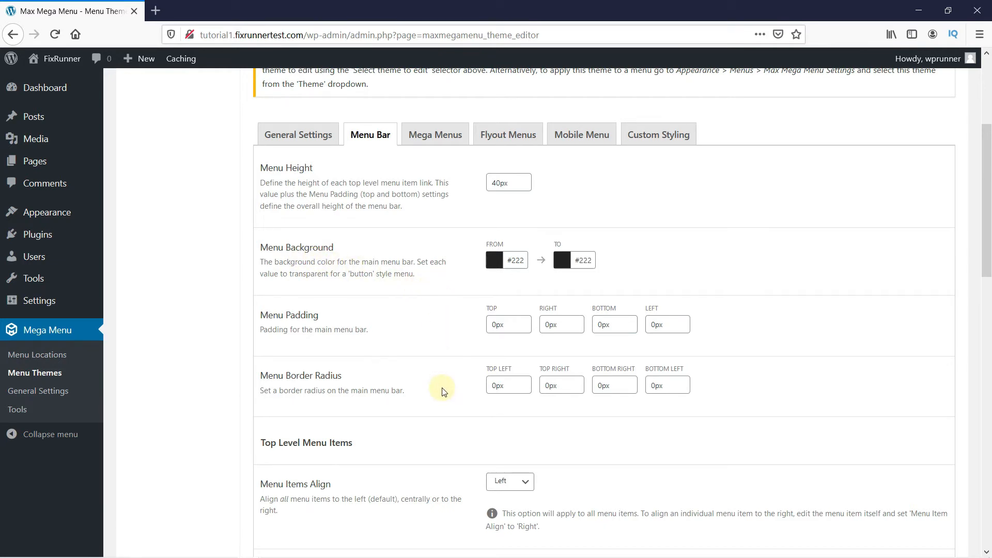
{"action": "scroll", "coordinate": [443, 392], "scroll_direction": "down", "scroll_amount": 4}
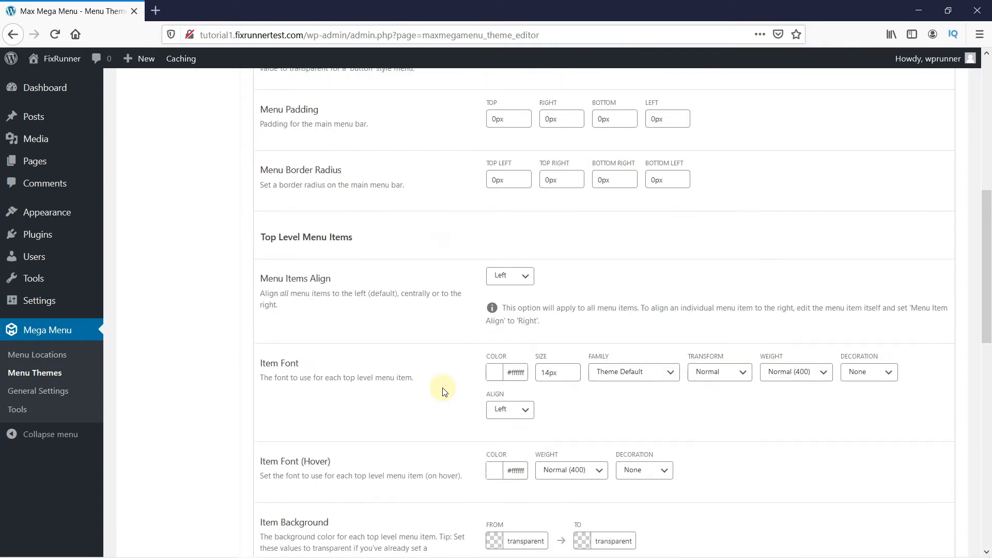
{"action": "scroll", "coordinate": [443, 392], "scroll_direction": "down", "scroll_amount": 2}
{"action": "scroll", "coordinate": [442, 391], "scroll_direction": "down", "scroll_amount": 1}
{"action": "scroll", "coordinate": [443, 391], "scroll_direction": "down", "scroll_amount": 1}
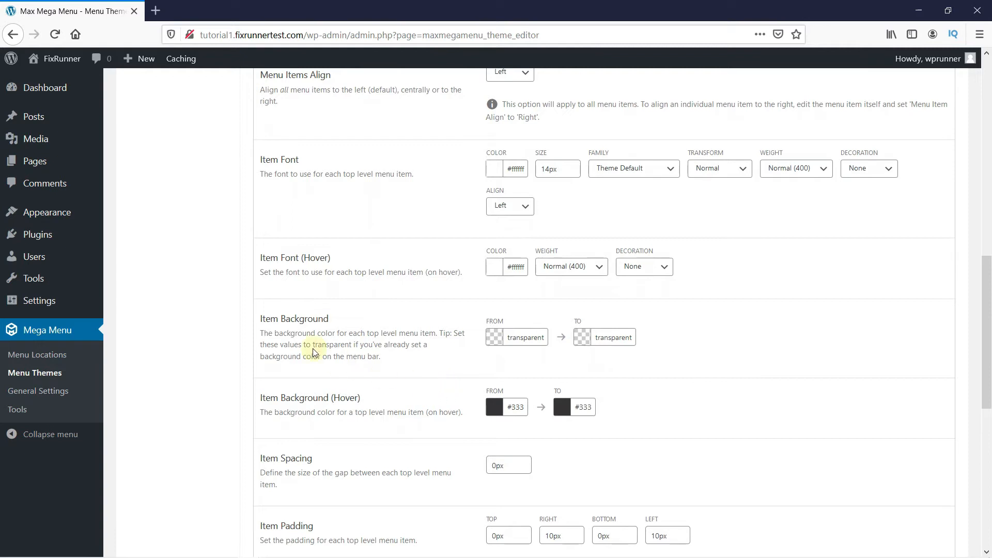
Enable Max Mega Menu for the Primary Menu location on the site's Menus page and save its settings.
{"action": "mouse_move", "coordinate": [67, 214]}
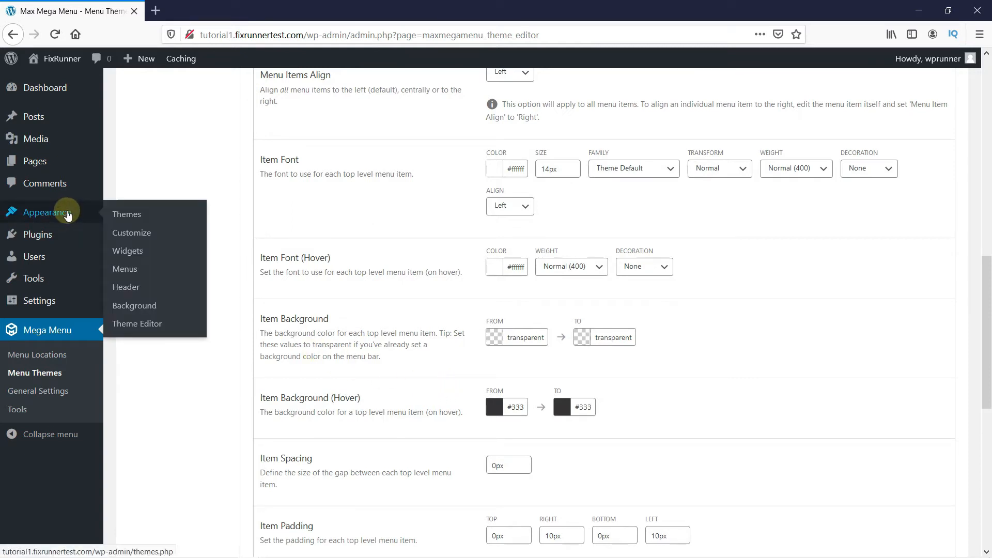
{"action": "left_click", "coordinate": [124, 269]}
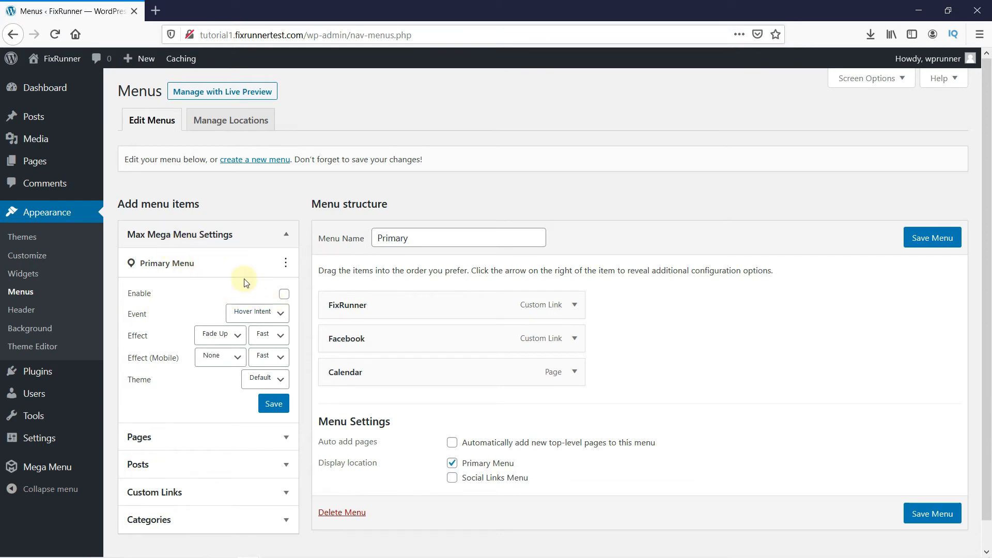
{"action": "left_click", "coordinate": [283, 294]}
{"action": "left_click", "coordinate": [282, 405]}
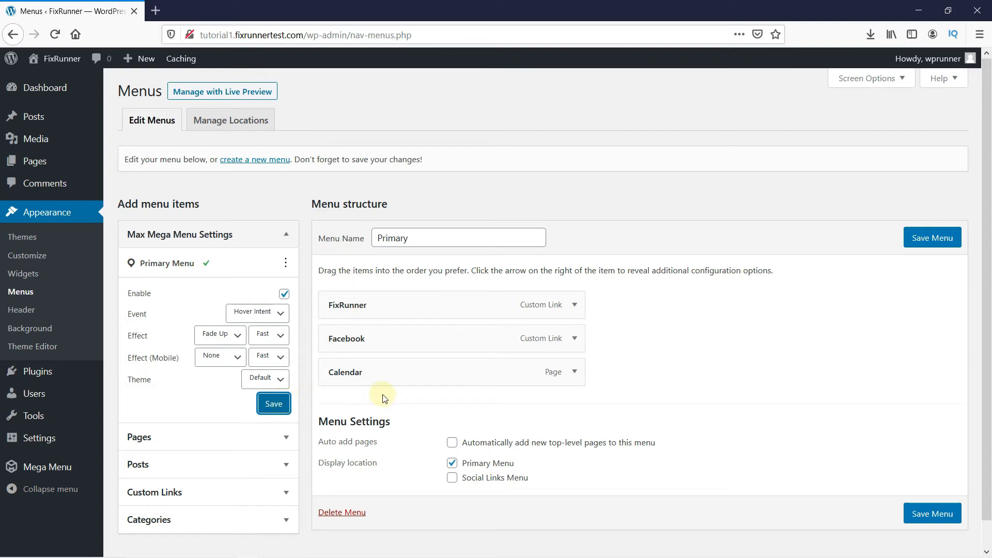
Open the mega menu options of the FixRunner menu item with sub menu display mode Mega Menu - Standard Layout.
{"action": "mouse_move", "coordinate": [399, 347]}
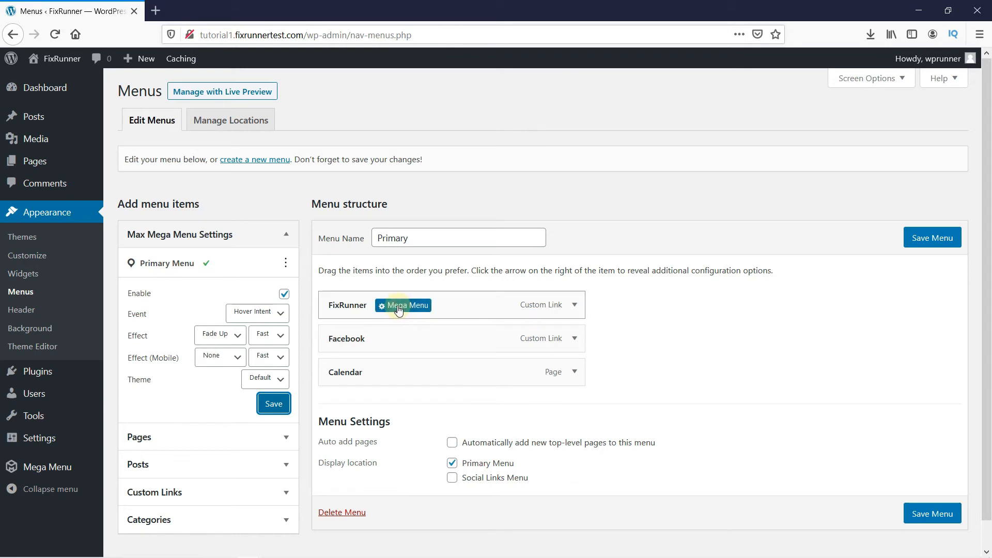
{"action": "left_click", "coordinate": [399, 309]}
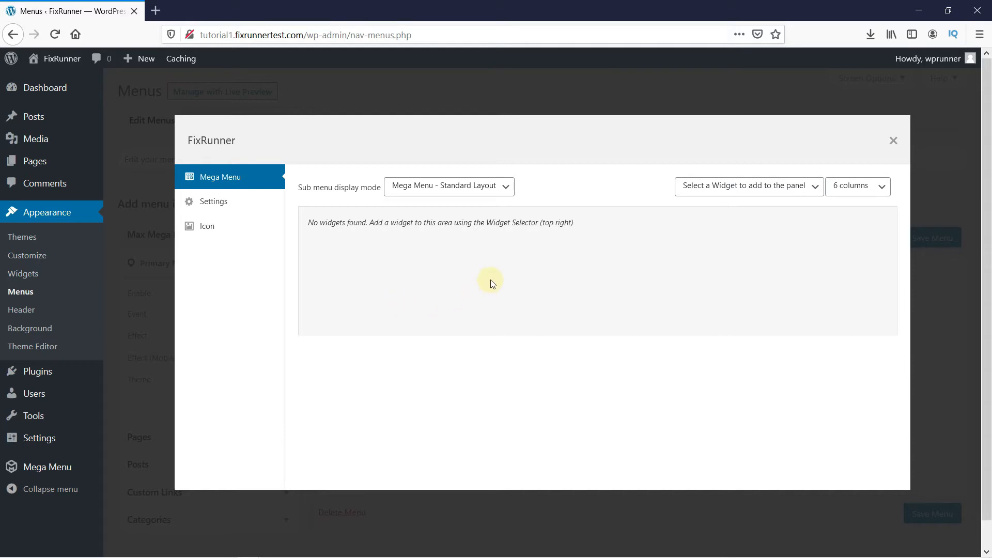
{"action": "left_click", "coordinate": [505, 191]}
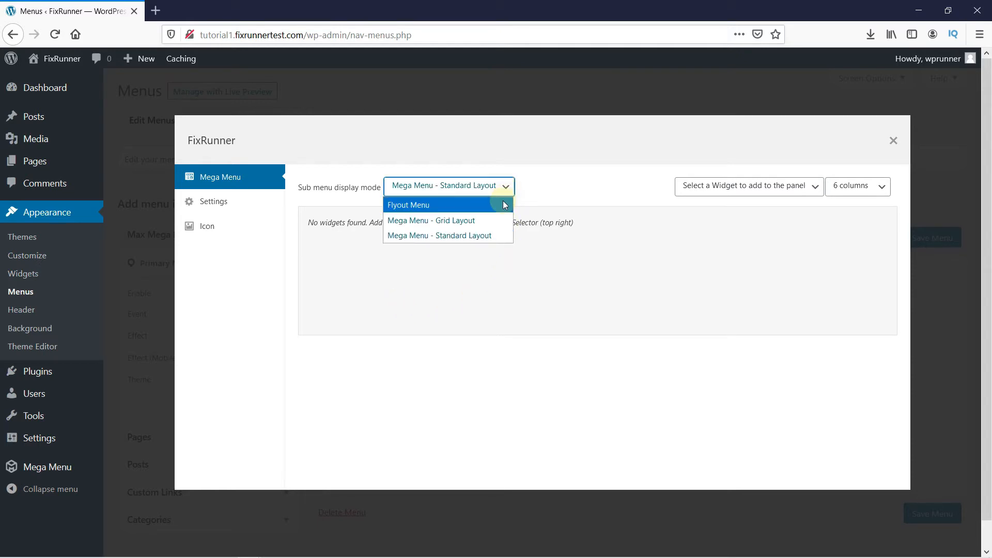
{"action": "left_click", "coordinate": [499, 233]}
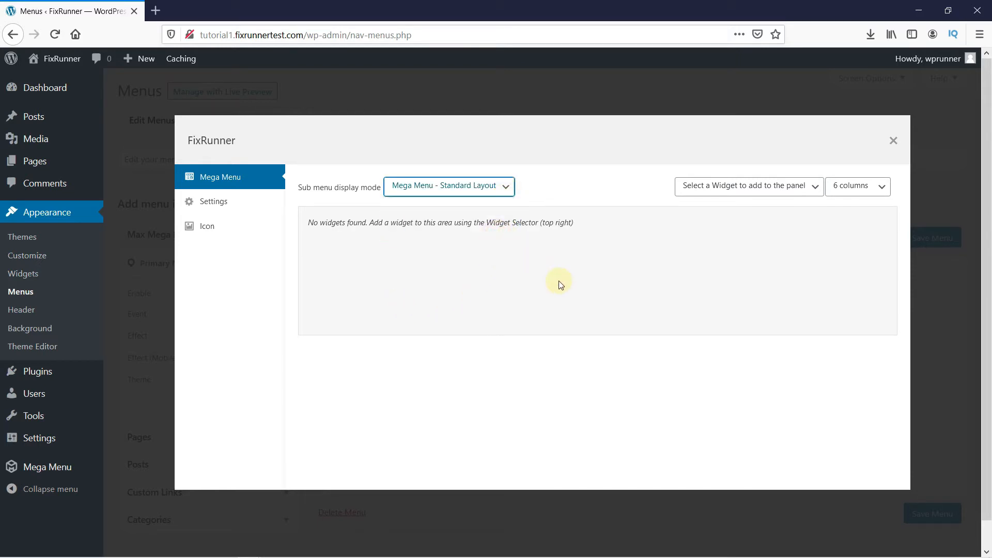
Add a Pages widget and an Image widget to the FixRunner mega menu panel.
{"action": "left_click", "coordinate": [815, 190]}
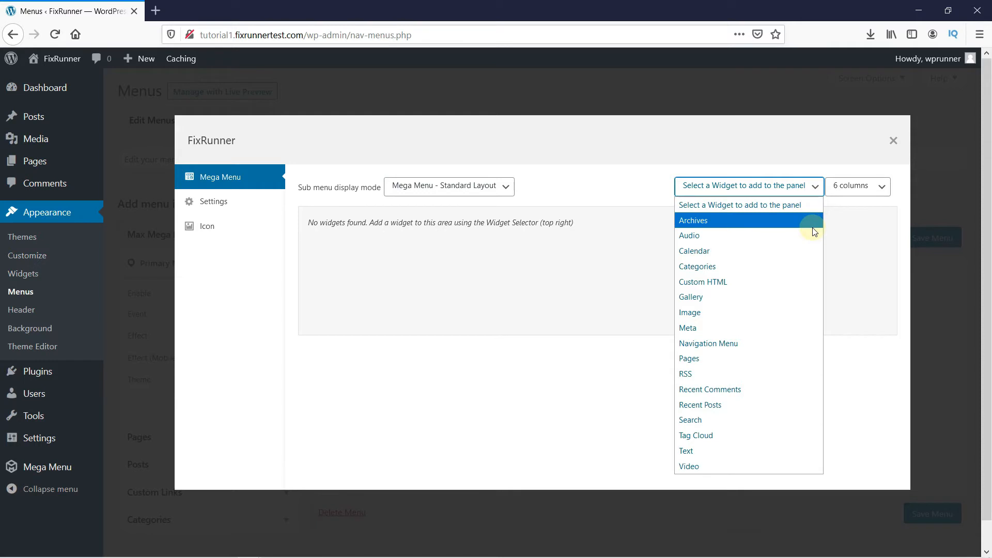
{"action": "left_click", "coordinate": [807, 358]}
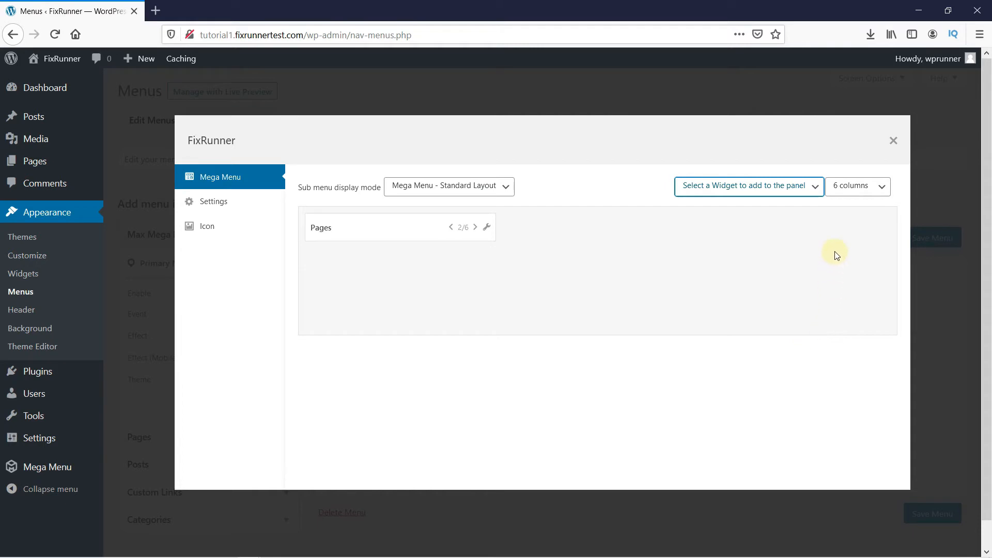
{"action": "left_click", "coordinate": [817, 187]}
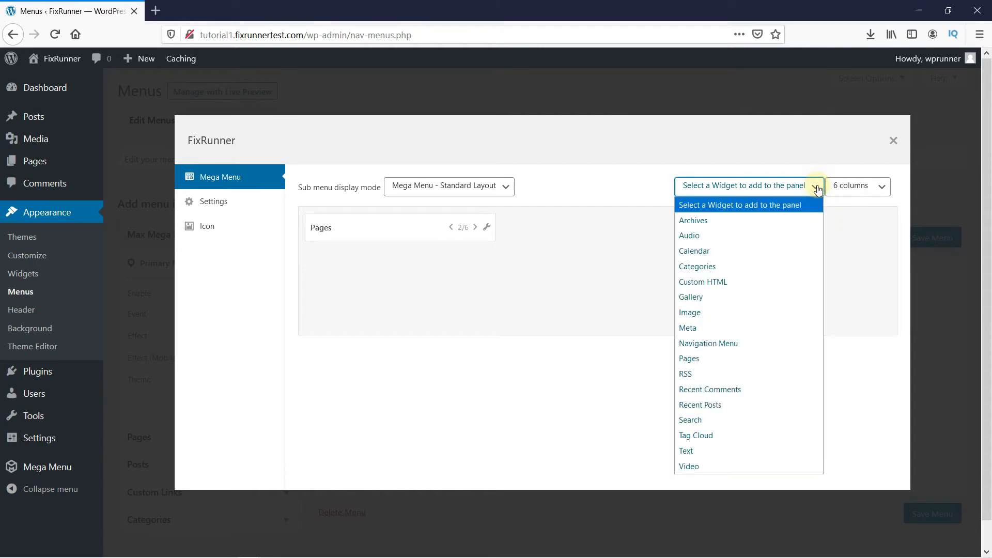
{"action": "left_click", "coordinate": [805, 313]}
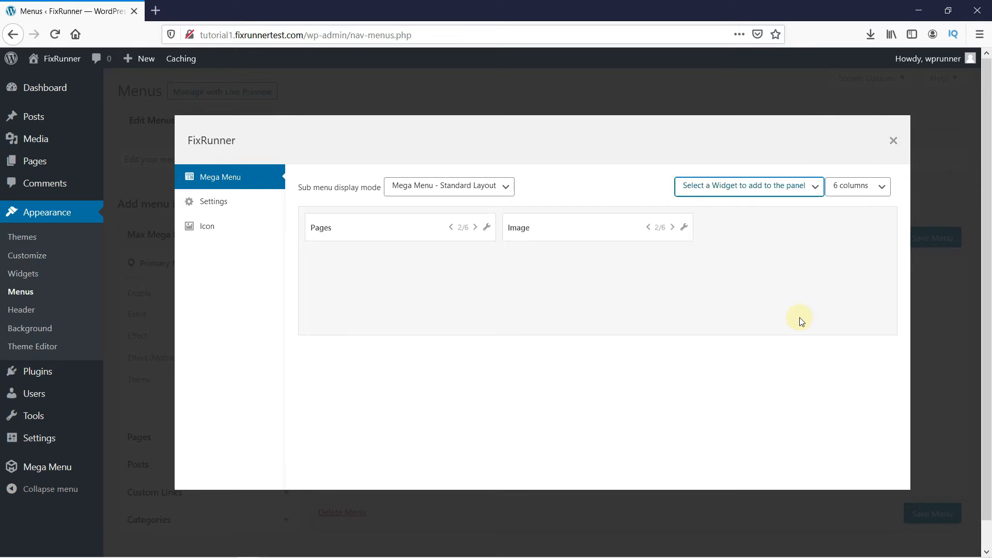
Set the Pages widget to sort by Page title and close its settings.
{"action": "left_click", "coordinate": [489, 228]}
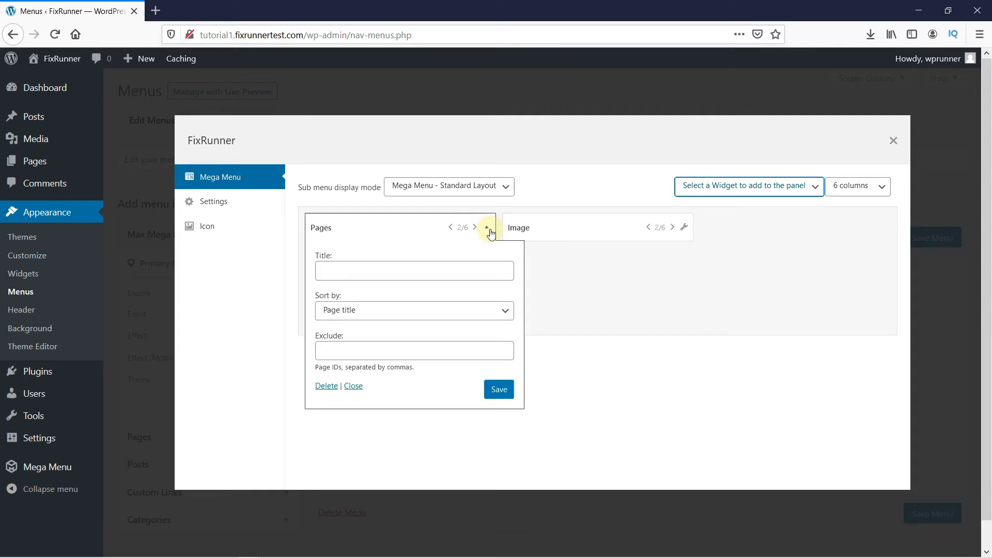
{"action": "left_click", "coordinate": [485, 316]}
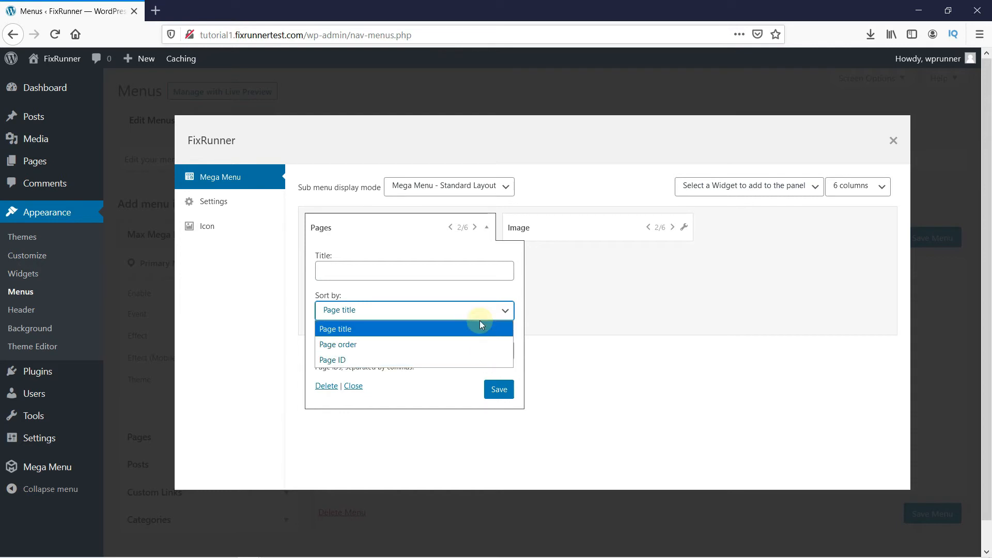
{"action": "left_click", "coordinate": [491, 327]}
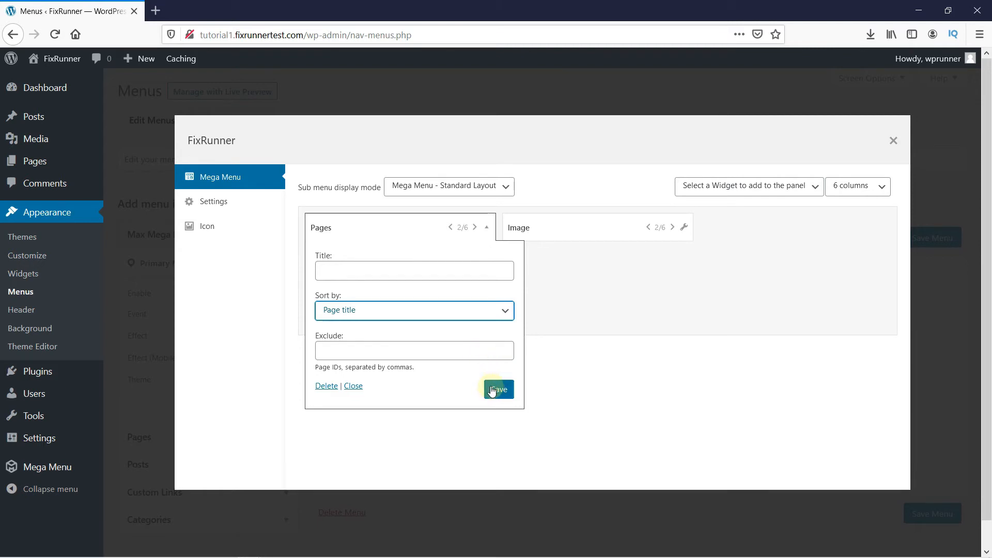
{"action": "left_click", "coordinate": [486, 228]}
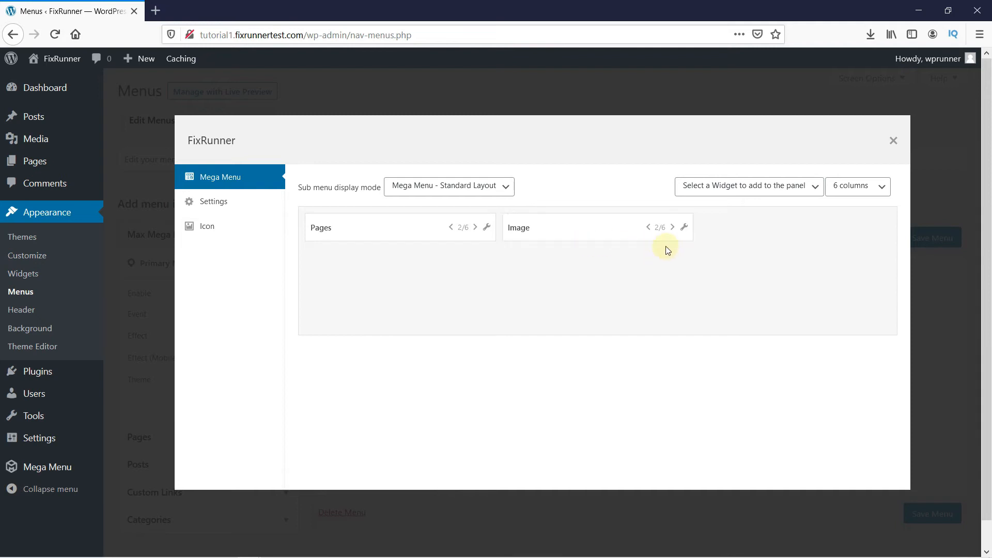
Add the ocean sunset picture from the media library to the Image widget, save the widget and close its settings.
{"action": "left_click", "coordinate": [685, 228]}
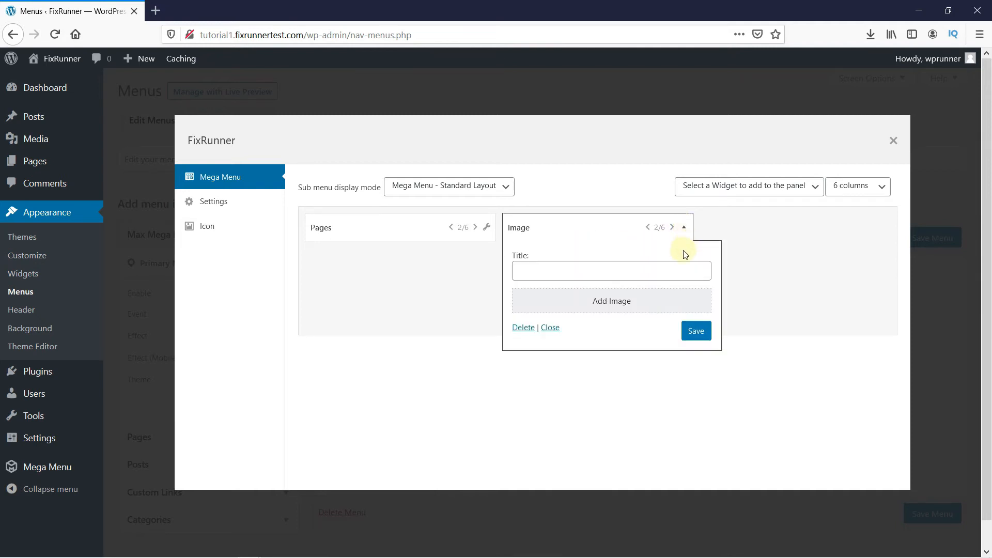
{"action": "left_click", "coordinate": [660, 303]}
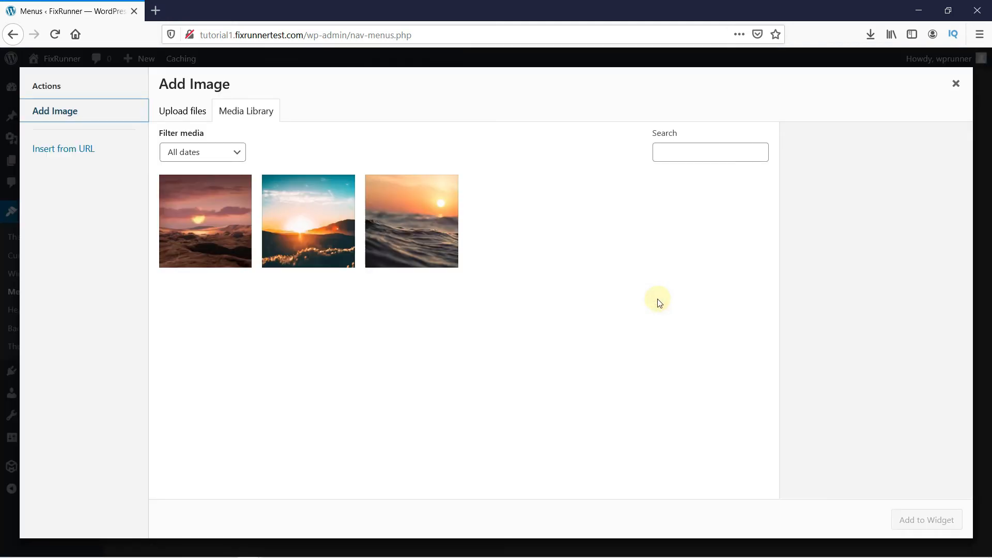
{"action": "left_click", "coordinate": [422, 258]}
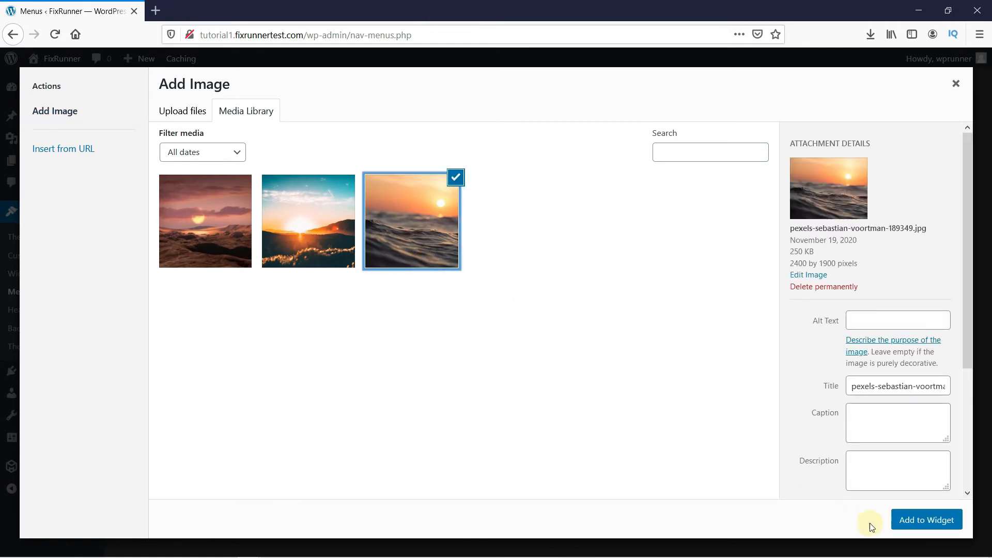
{"action": "left_click", "coordinate": [906, 526]}
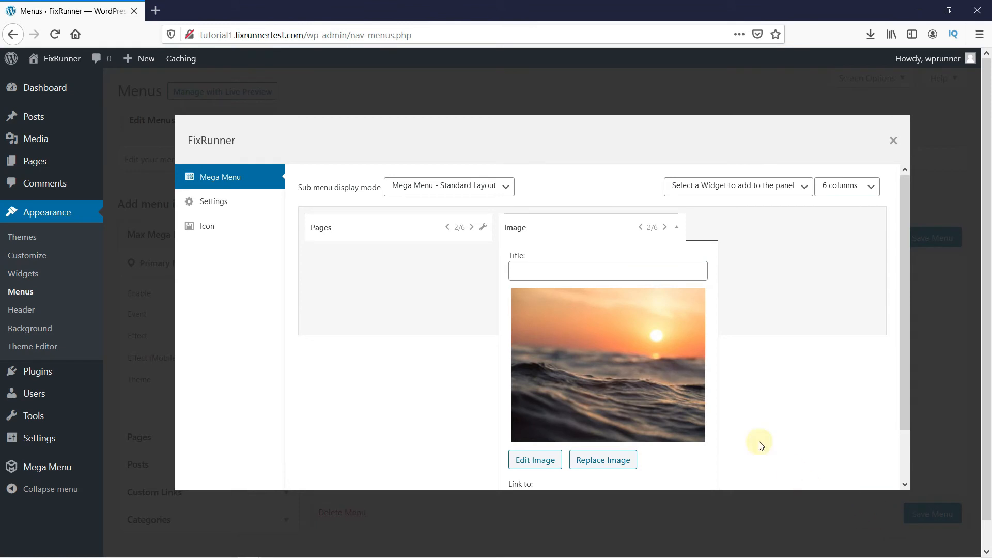
{"action": "scroll", "coordinate": [748, 414], "scroll_direction": "down", "scroll_amount": 1}
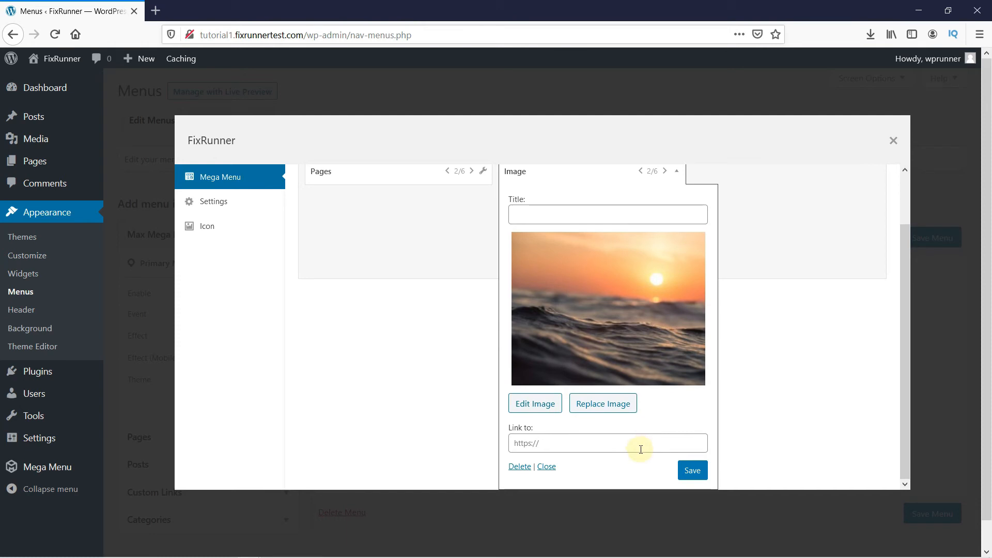
{"action": "left_click", "coordinate": [686, 472]}
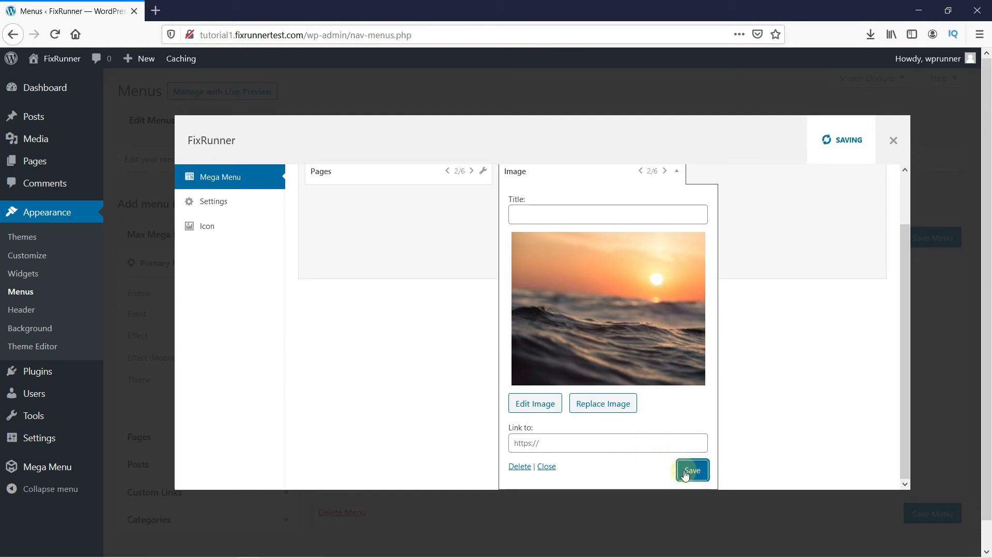
{"action": "left_click", "coordinate": [547, 467]}
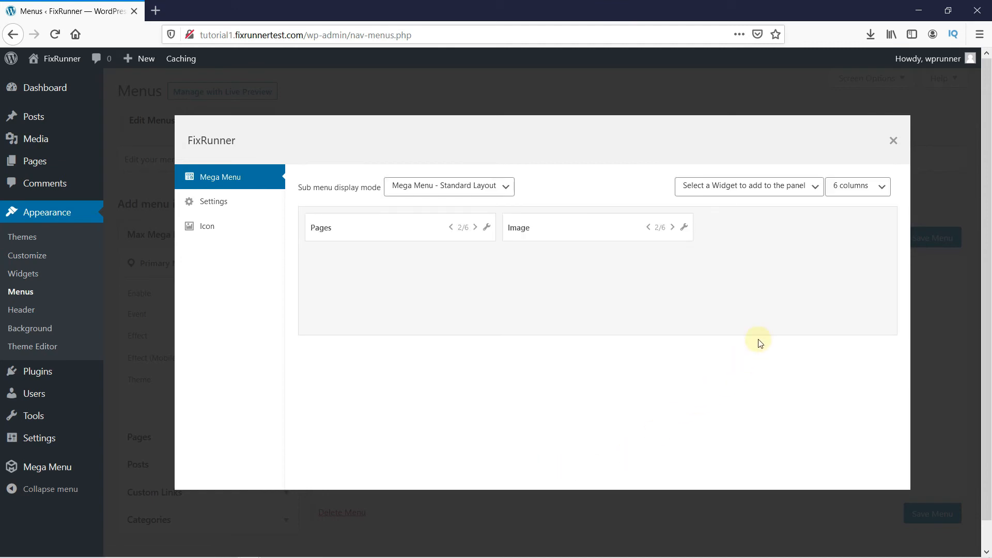
Close the FixRunner mega menu options and save the Primary menu.
{"action": "left_click", "coordinate": [894, 141]}
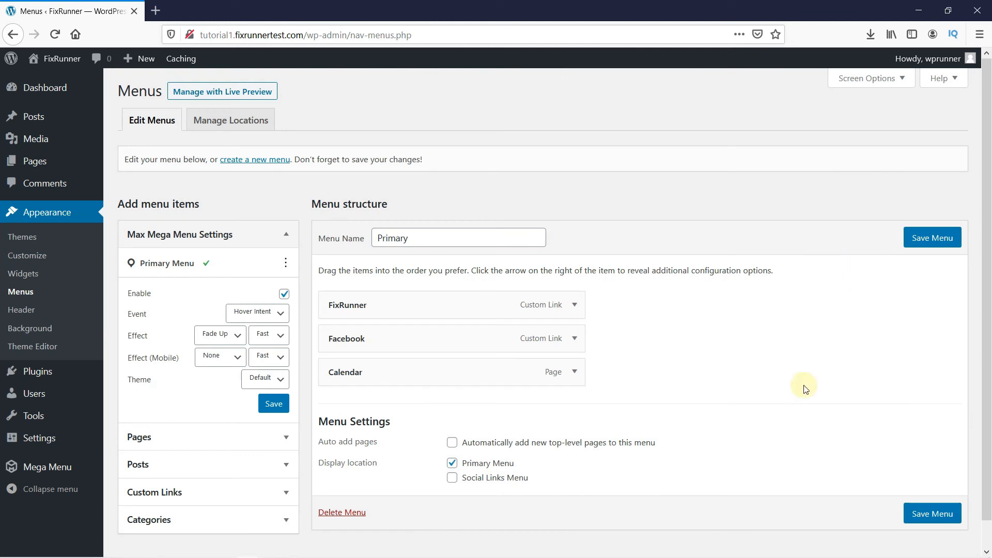
{"action": "left_click", "coordinate": [910, 518]}
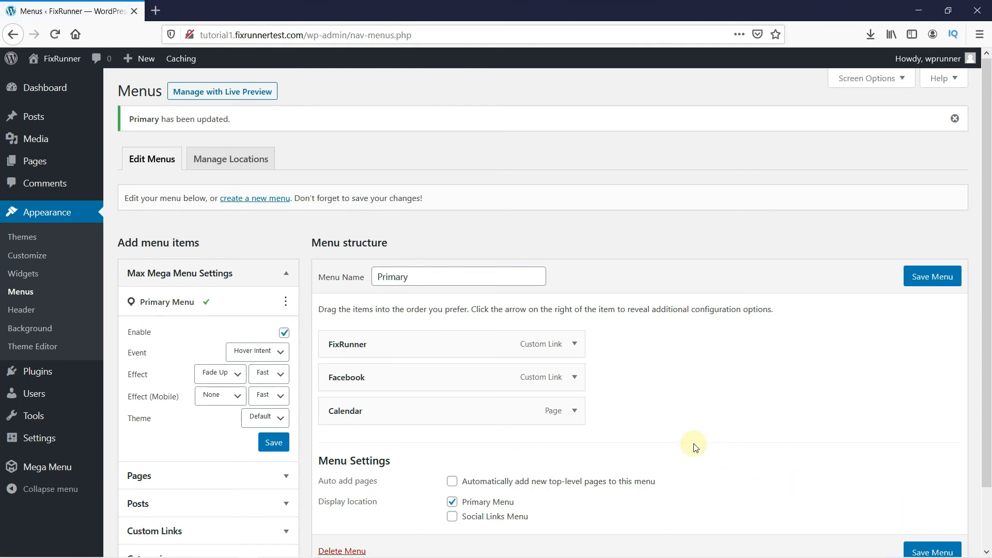
Visit the live site and examine the FixRunner mega menu with its Pages list and image.
{"action": "mouse_move", "coordinate": [54, 66]}
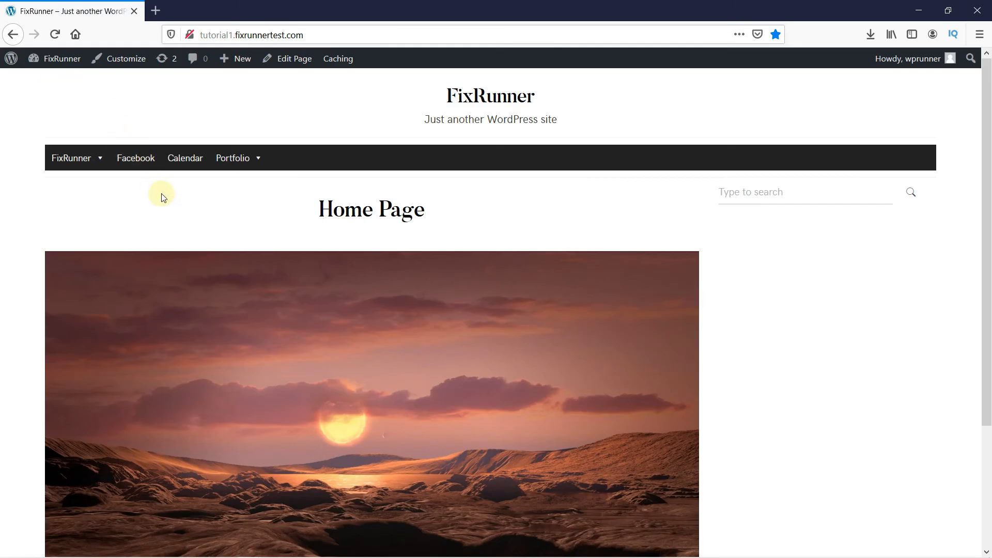
{"action": "mouse_move", "coordinate": [81, 162]}
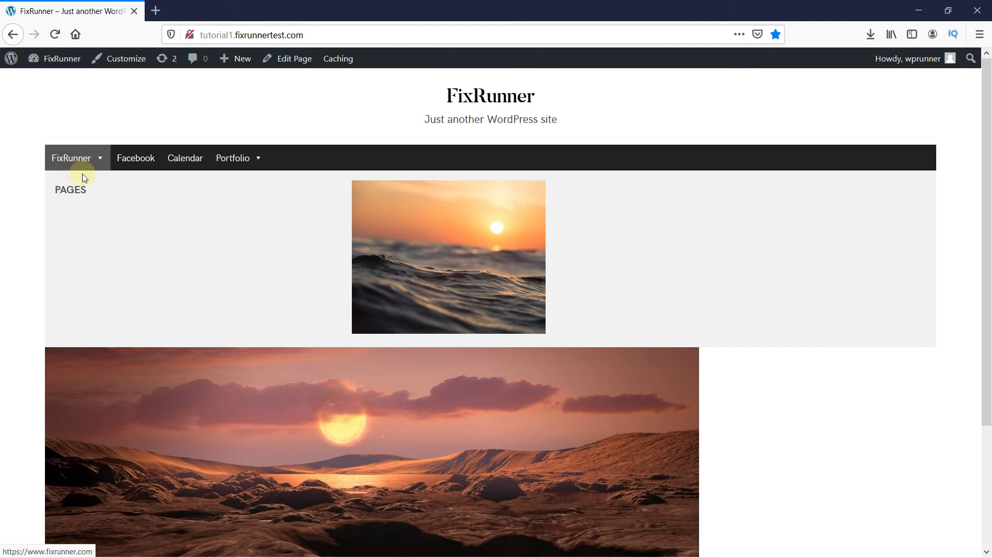
{"action": "mouse_move", "coordinate": [68, 188]}
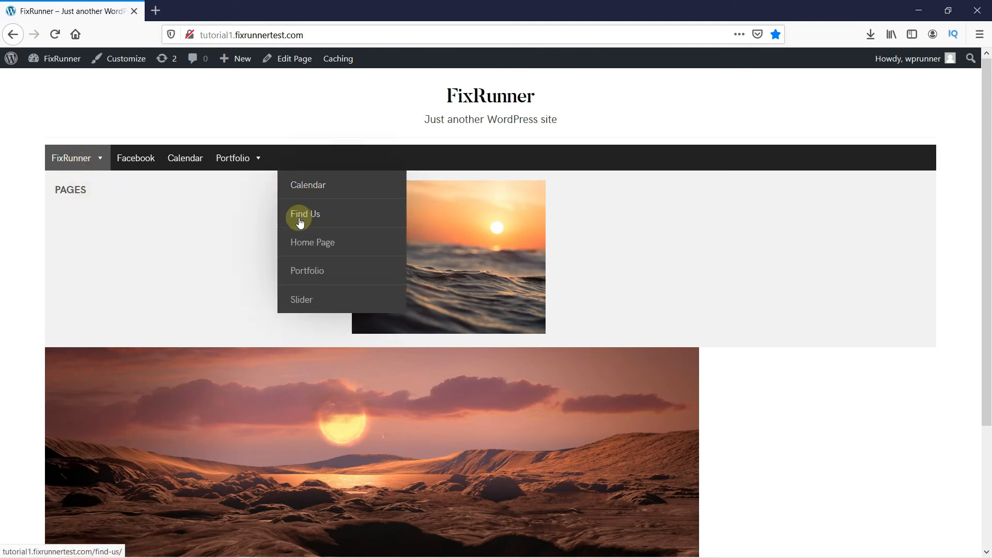